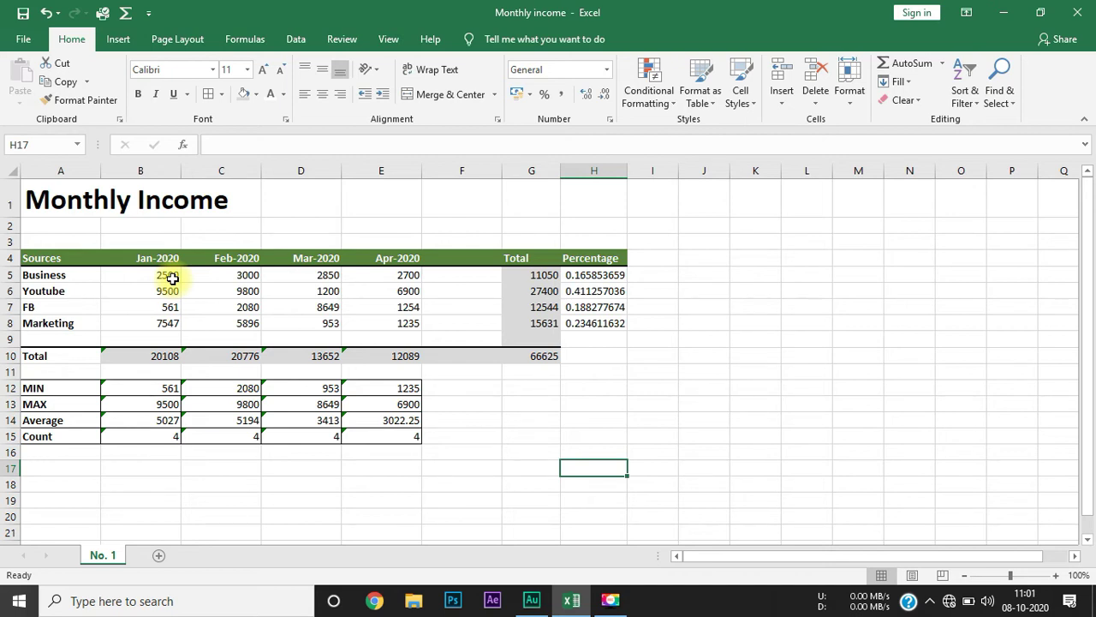
Select the income figures with totals row and Total column (B5:G10) and show the Accounting currency list.
click(173, 278)
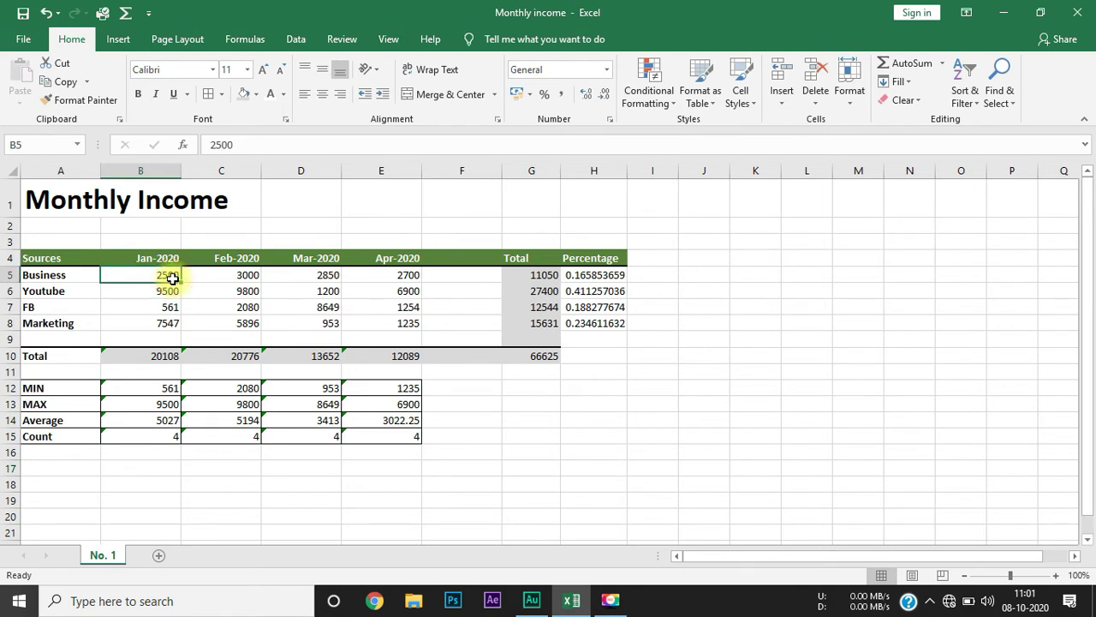
drag(173, 278, 398, 344)
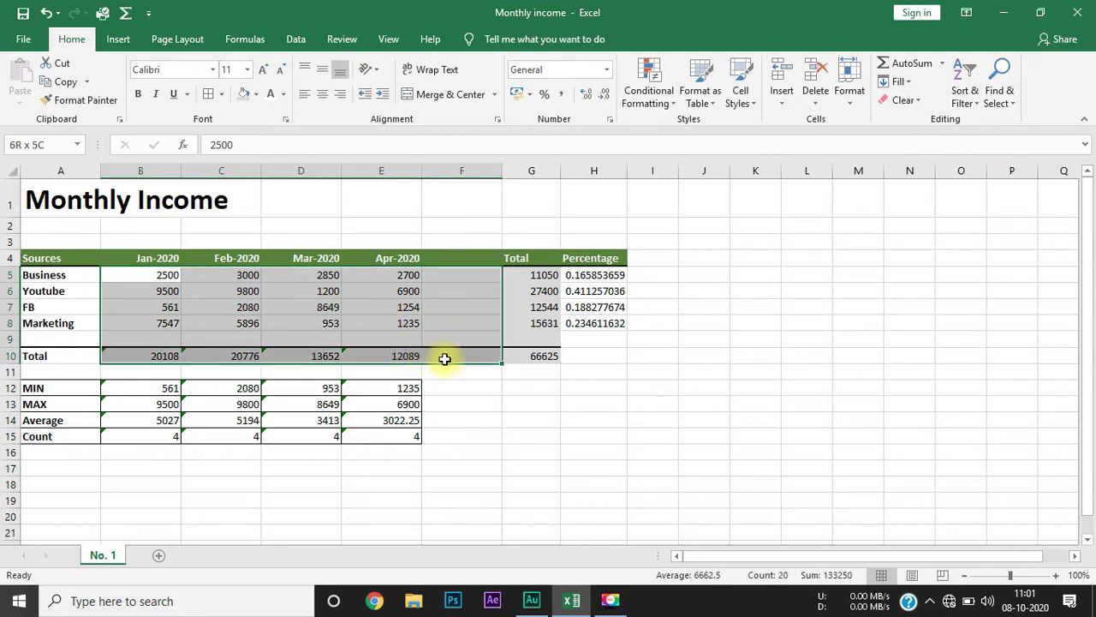
drag(398, 344, 534, 356)
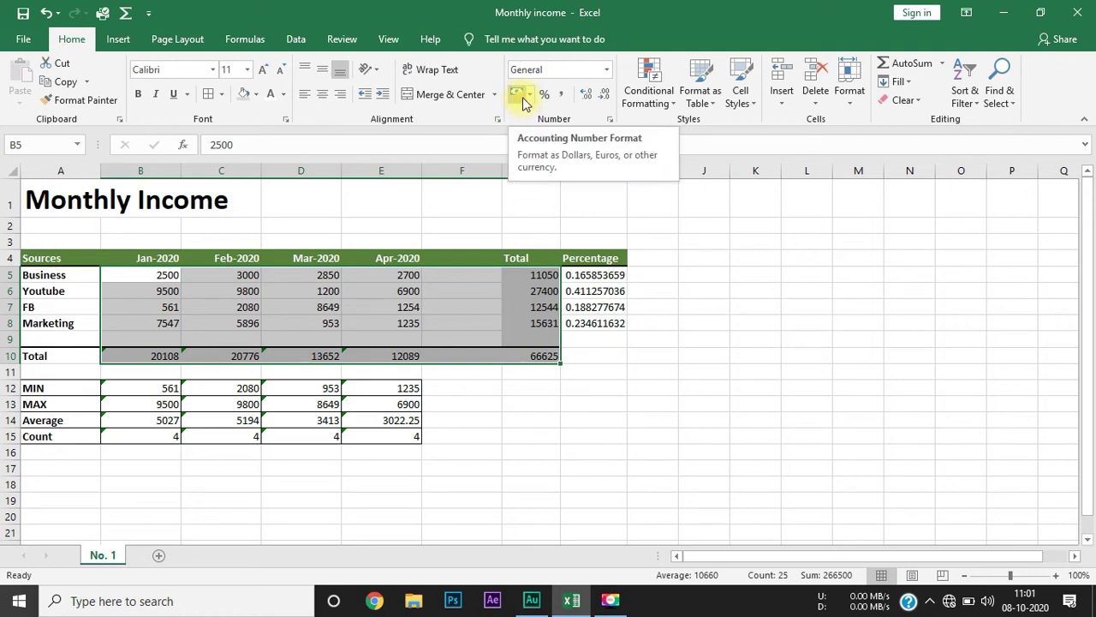
click(530, 96)
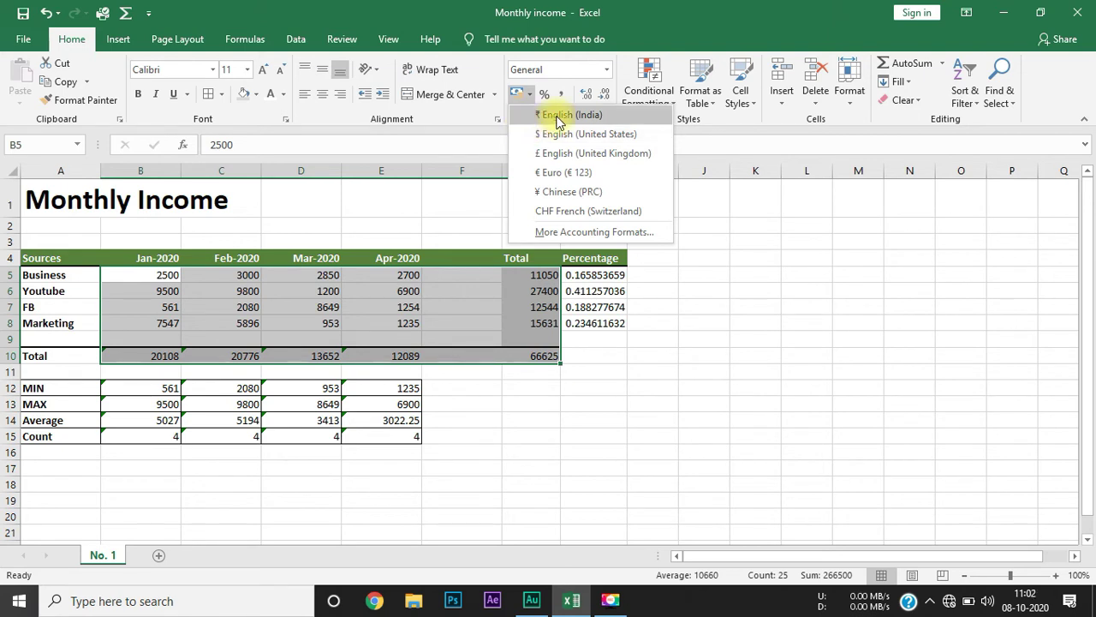
Apply the ₹ English (India) Accounting format to B5:G10.
click(557, 120)
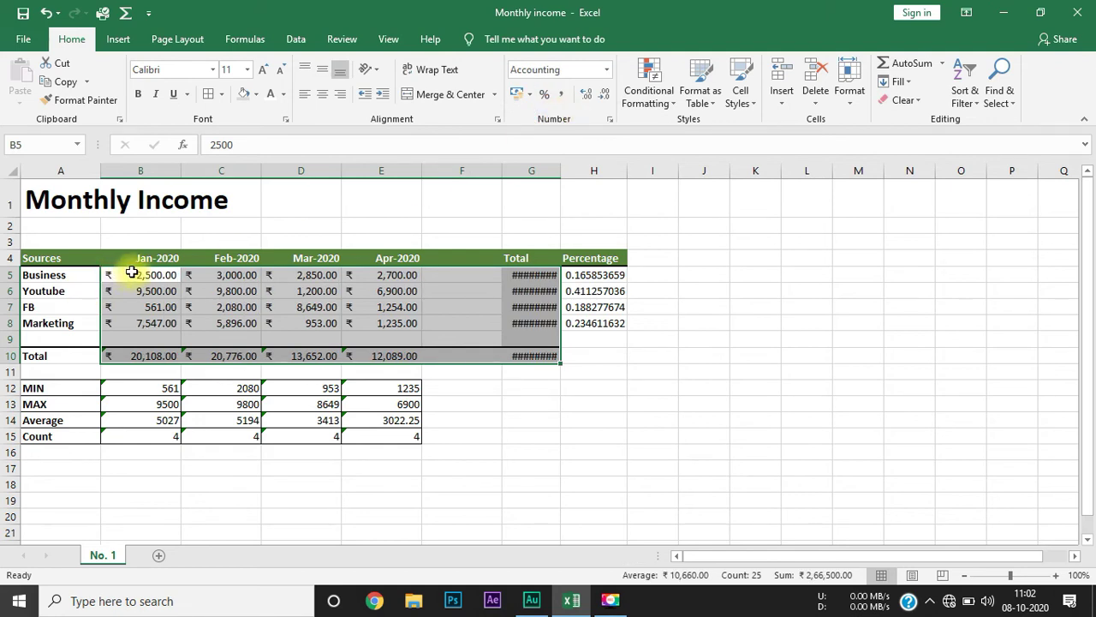
click(353, 320)
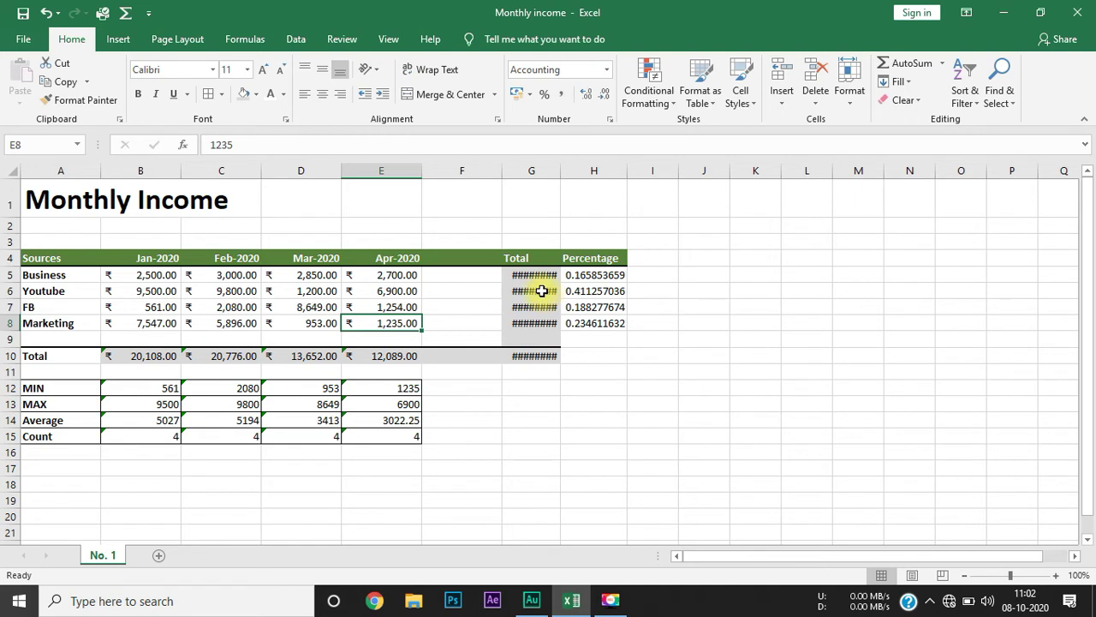
mouse_move(542, 292)
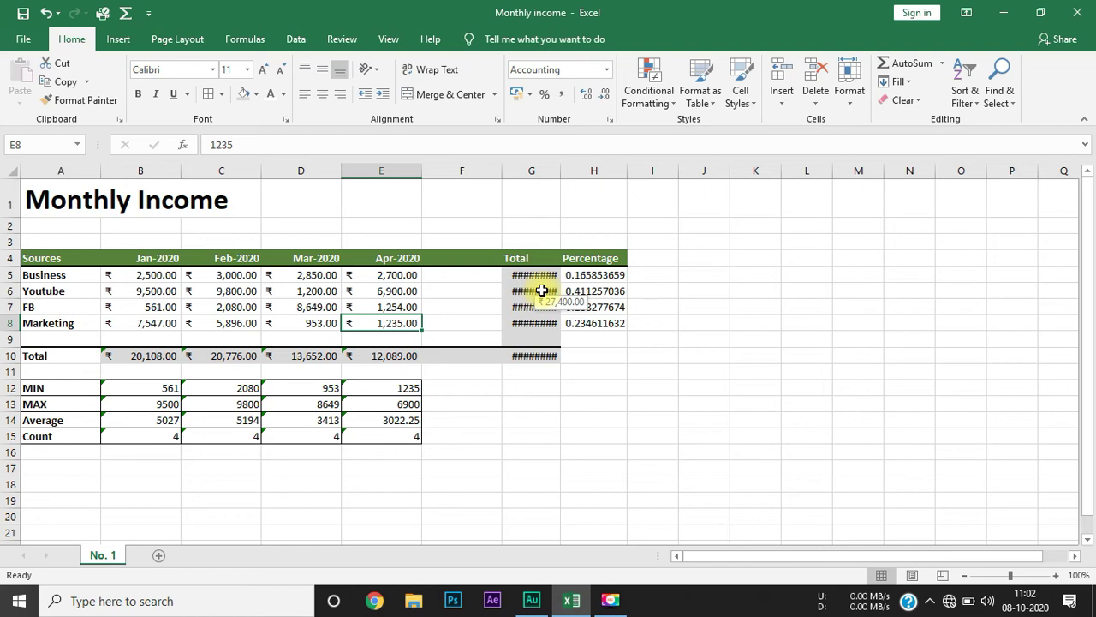
Widen column G so the Total amounts show in full, up to ₹ 66,625.00.
click(540, 171)
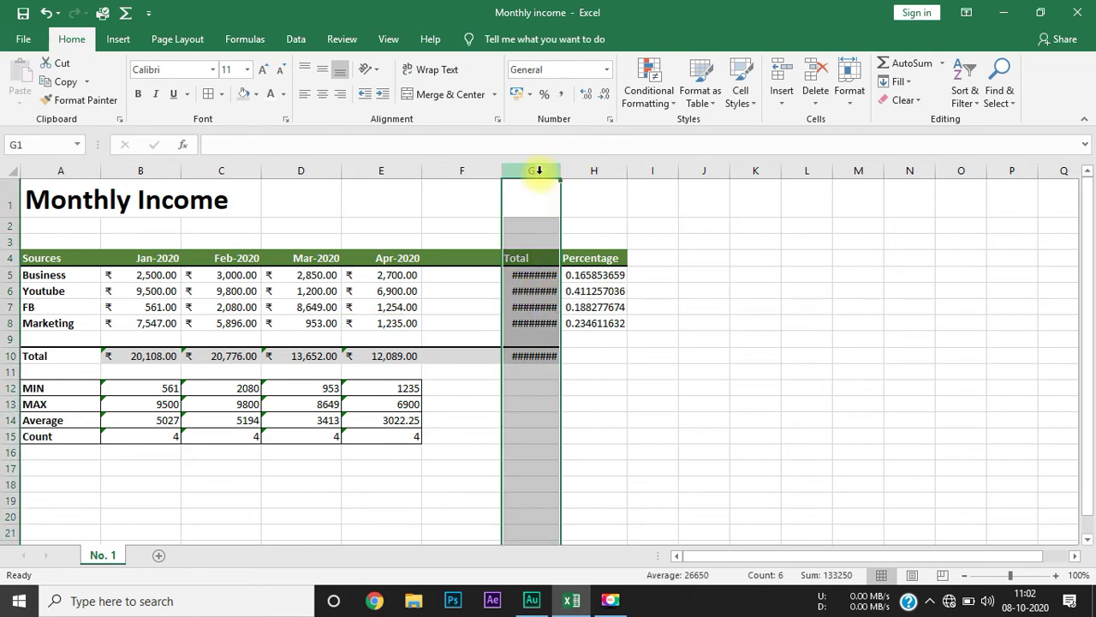
drag(561, 175, 572, 175)
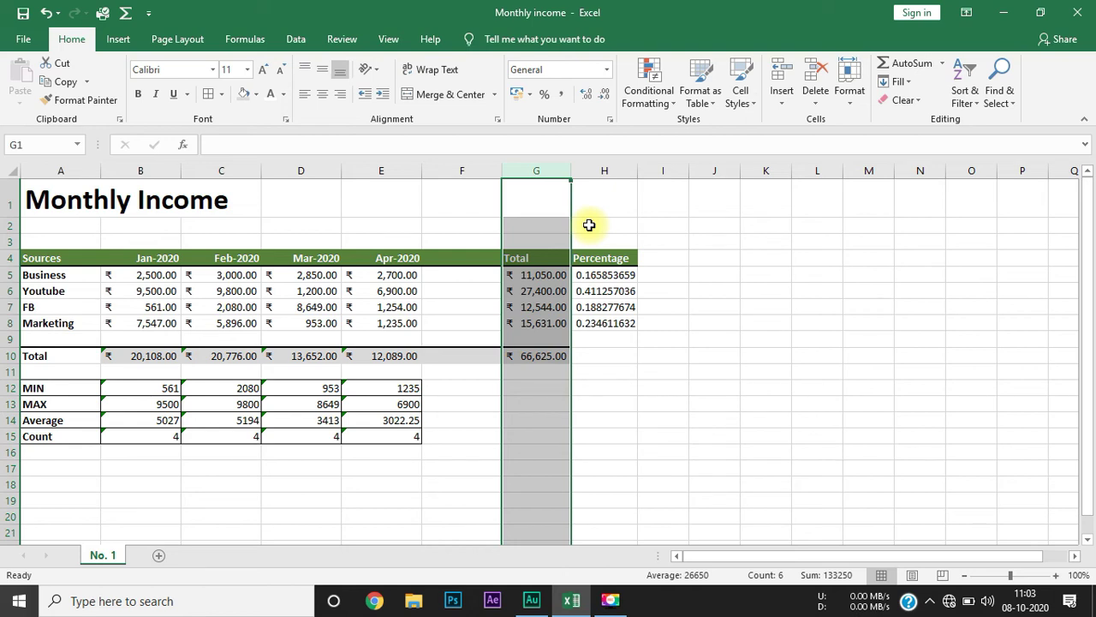
click(666, 370)
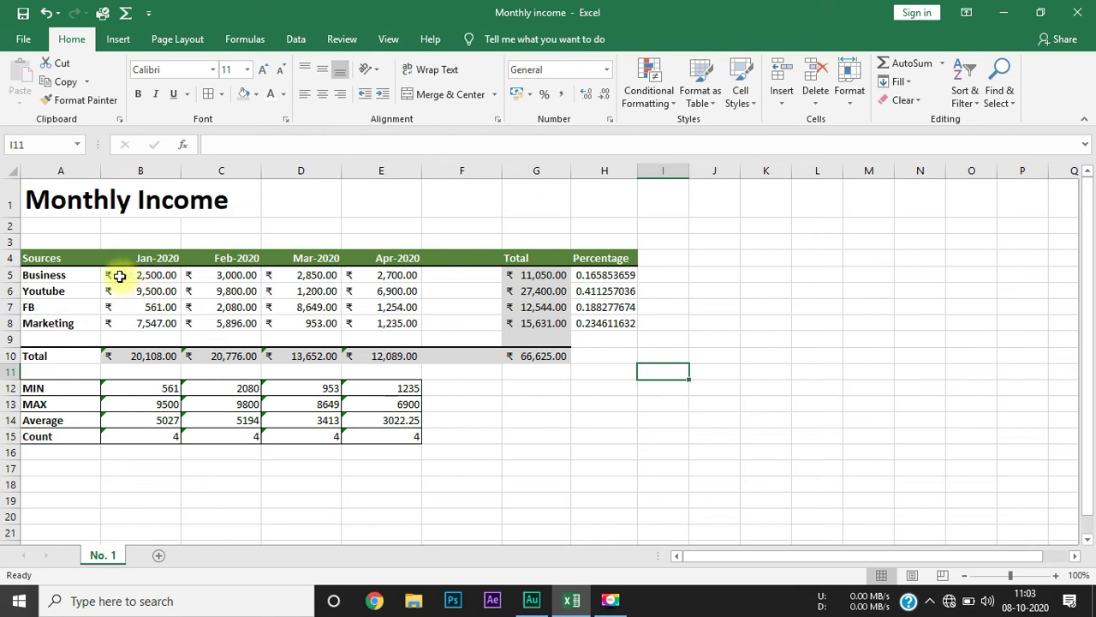
click(138, 275)
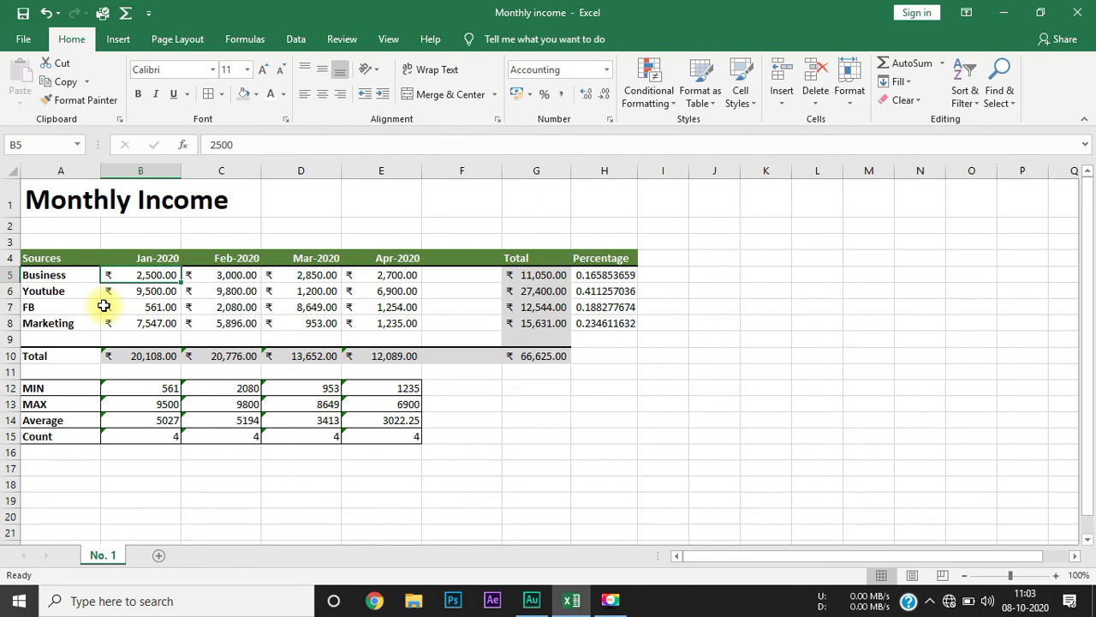
click(137, 291)
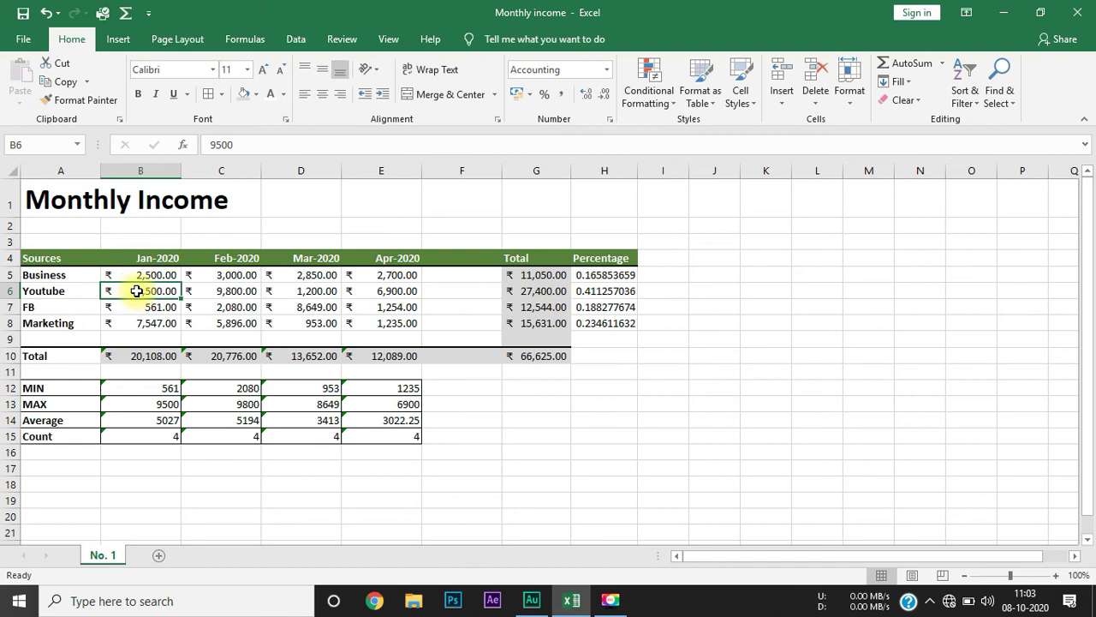
Apply Comma Style to the Youtube, FB and Marketing rows (B6:G8).
drag(135, 289, 556, 322)
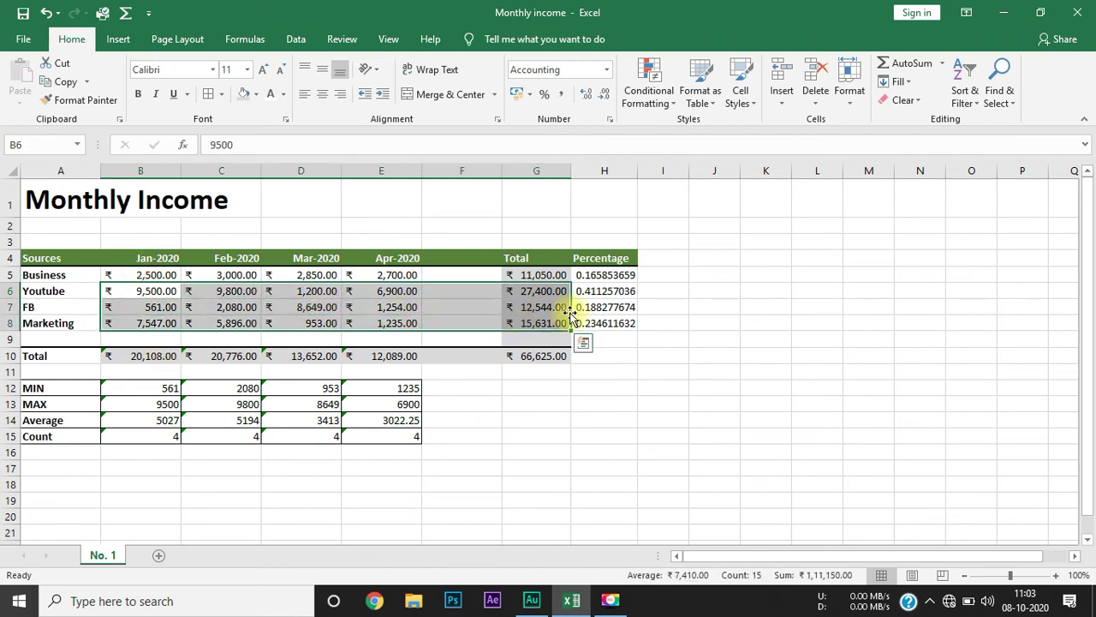
click(562, 104)
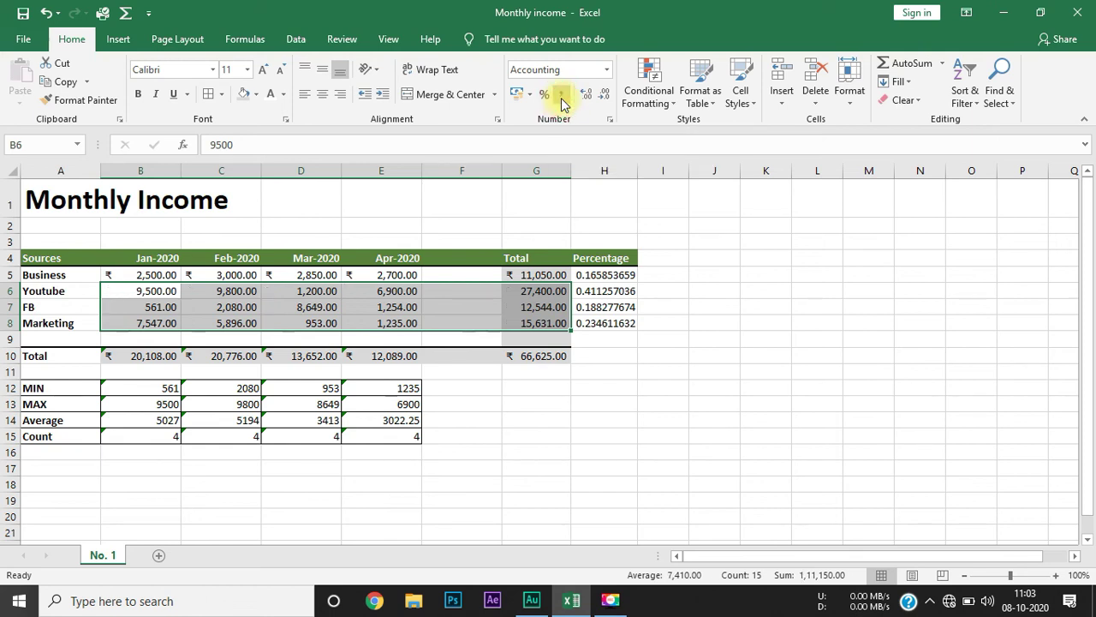
click(713, 306)
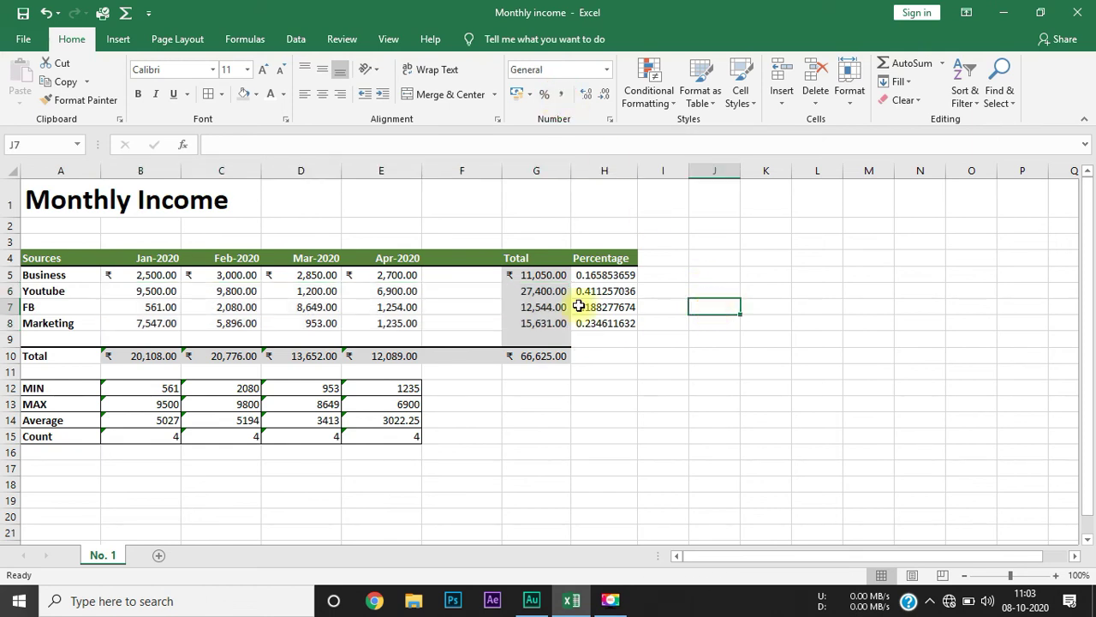